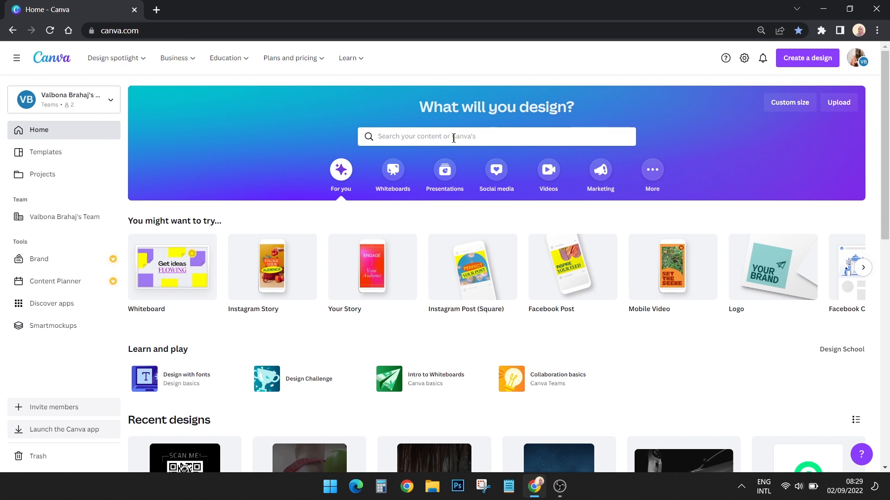
Step: Create a blank Your Story design
{"action": "left_click", "coordinate": [262, 267]}
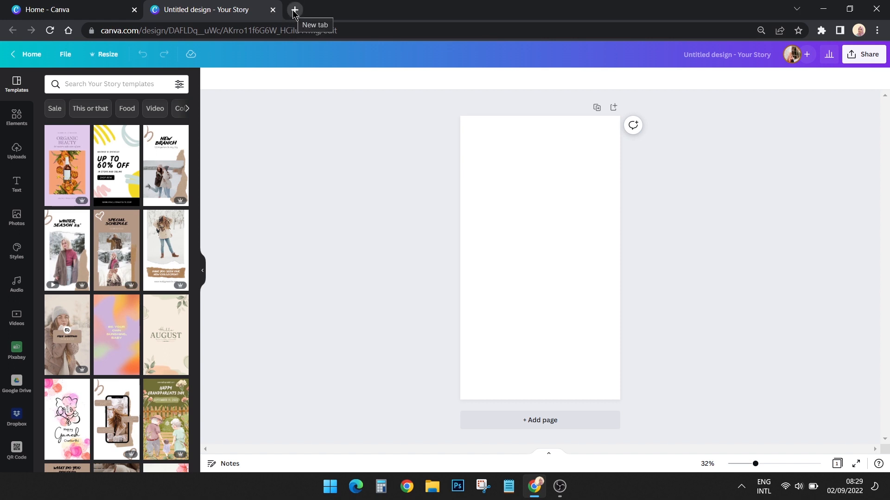
{"action": "left_click", "coordinate": [558, 262]}
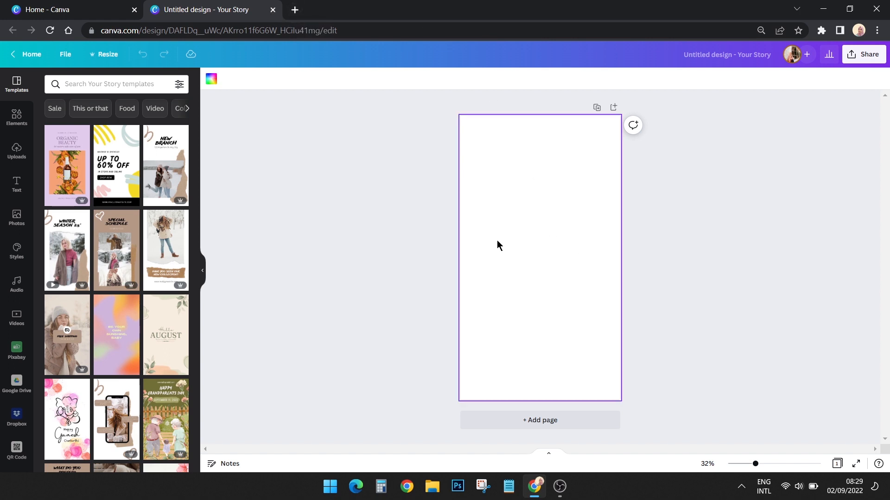
Step: Generate a QR code for the creator's website URL with the QR Code app
{"action": "scroll", "coordinate": [14, 371], "scroll_direction": "down", "scroll_amount": 2}
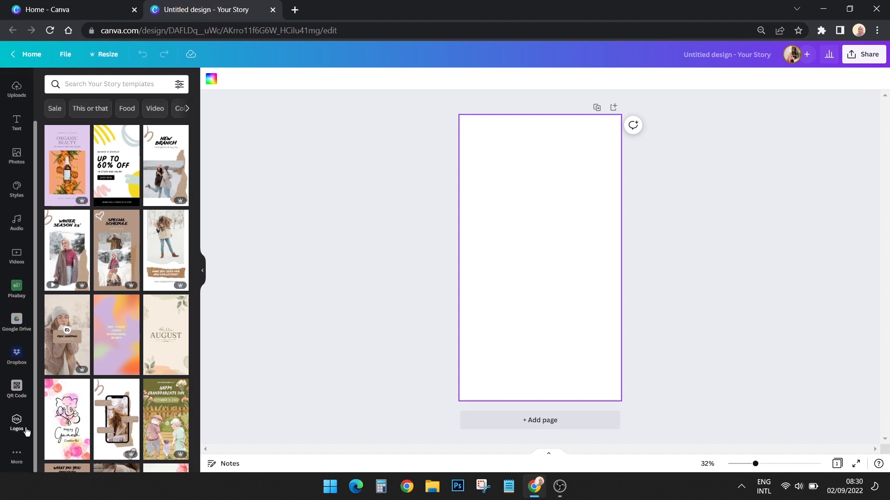
{"action": "left_click", "coordinate": [17, 456]}
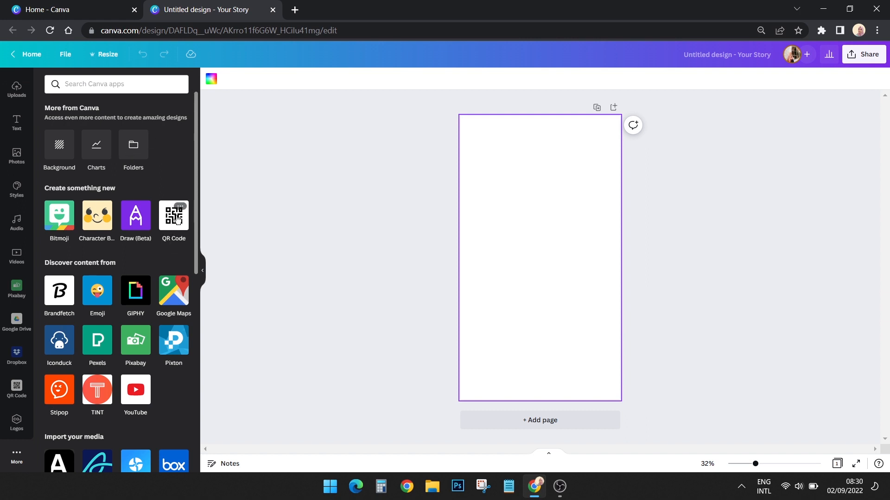
{"action": "left_click", "coordinate": [13, 387]}
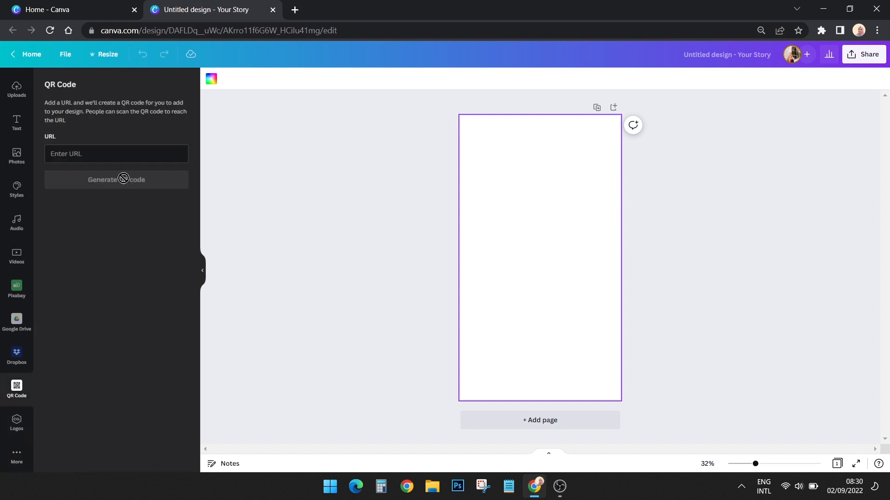
{"action": "left_click", "coordinate": [83, 154]}
{"action": "type", "text": "www"}
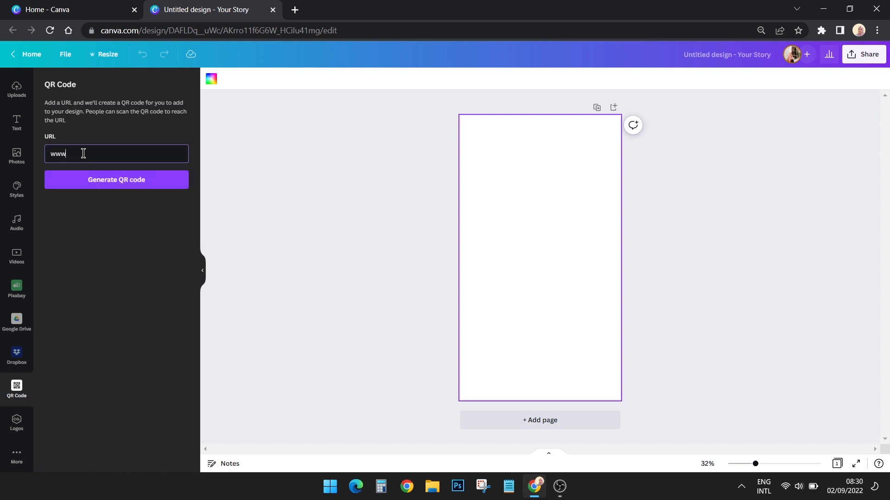
{"action": "type", "text": ".valbonabrahaj.com"}
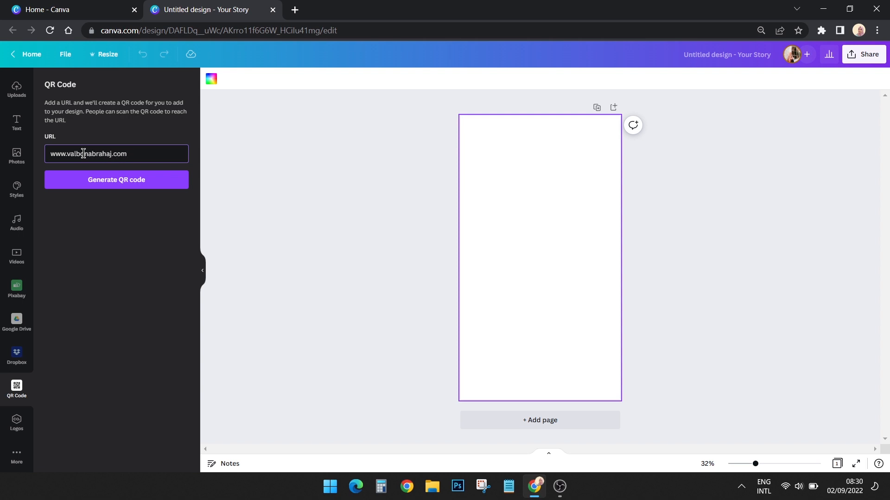
{"action": "left_click", "coordinate": [119, 184]}
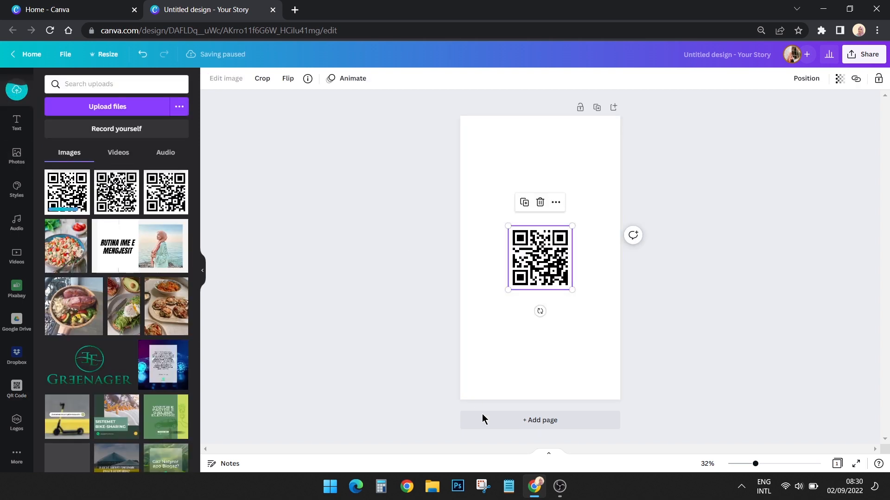
Step: Enlarge the QR code slightly and centre it on the blank page
{"action": "left_click", "coordinate": [527, 339]}
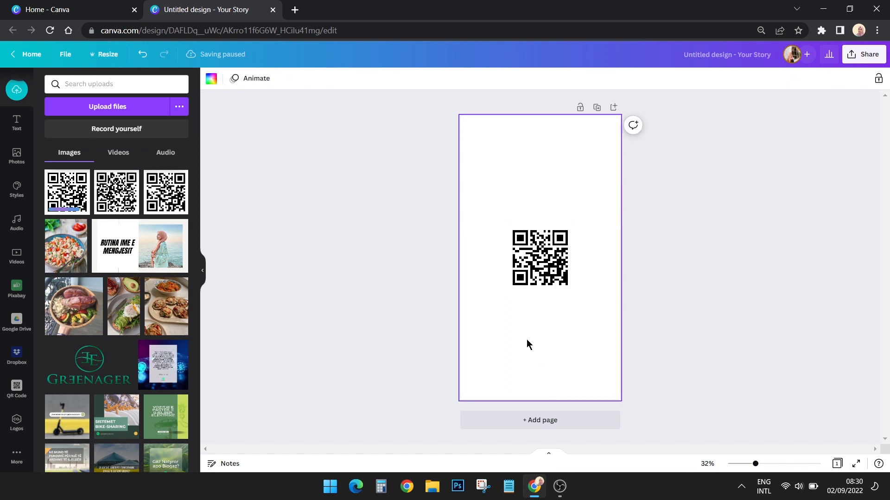
{"action": "left_click", "coordinate": [561, 234]}
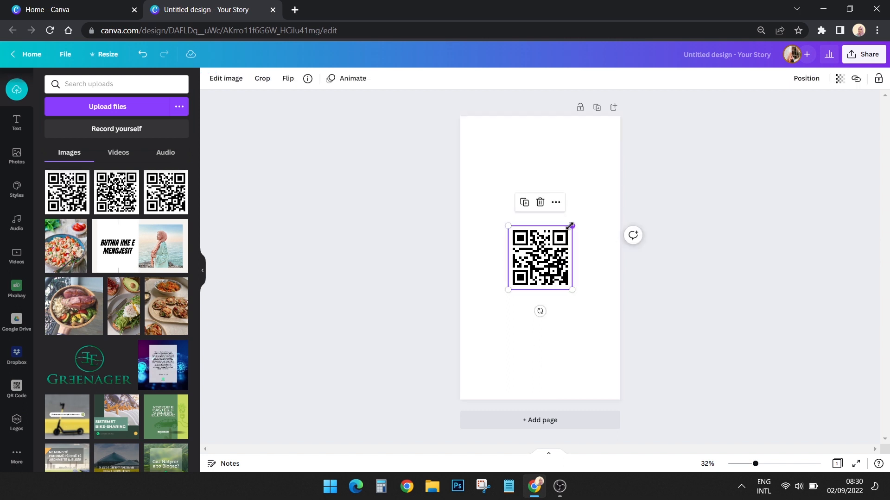
{"action": "mouse_move", "coordinate": [574, 223]}
{"action": "left_mouse_down"}
{"action": "mouse_move", "coordinate": [597, 220]}
{"action": "mouse_move", "coordinate": [580, 234]}
{"action": "left_mouse_up"}
{"action": "left_click", "coordinate": [580, 330]}
{"action": "left_click_drag", "start_coordinate": [533, 265], "coordinate": [532, 267]}
{"action": "left_click", "coordinate": [569, 350]}
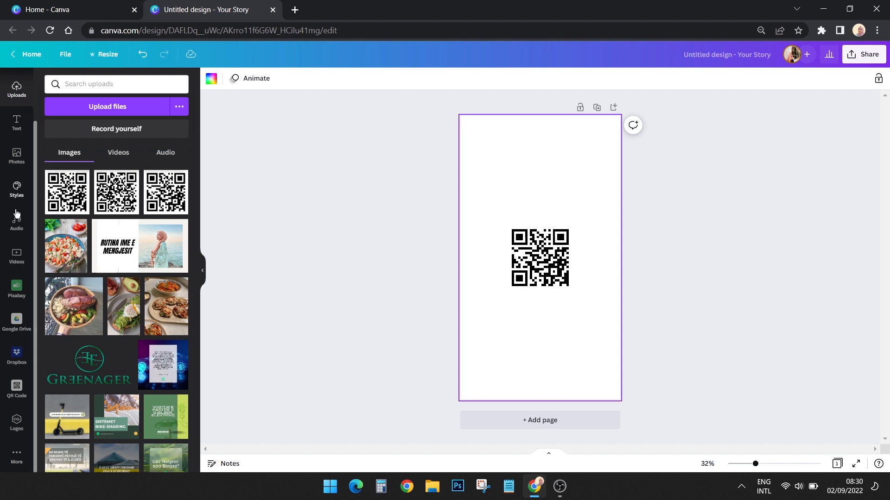
Step: Search the templates for "qr code" and apply the 50% off Coupon Code template to a new second page
{"action": "scroll", "coordinate": [17, 130], "scroll_direction": "up", "scroll_amount": 2}
{"action": "left_click", "coordinate": [17, 84]}
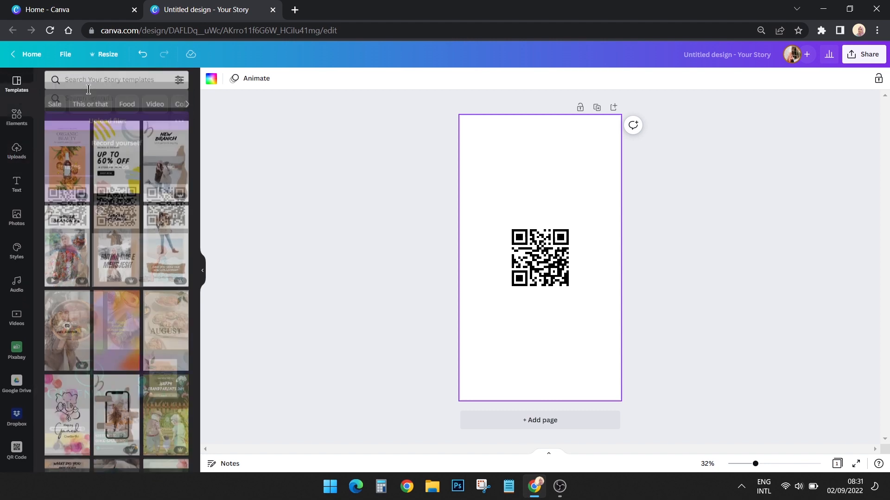
{"action": "left_click", "coordinate": [88, 88]}
{"action": "type", "text": "qr"}
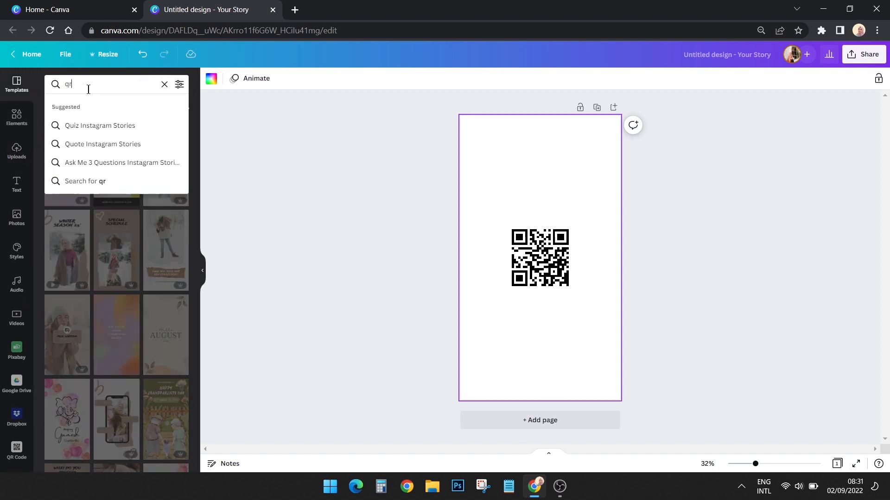
{"action": "type", "text": " code"}
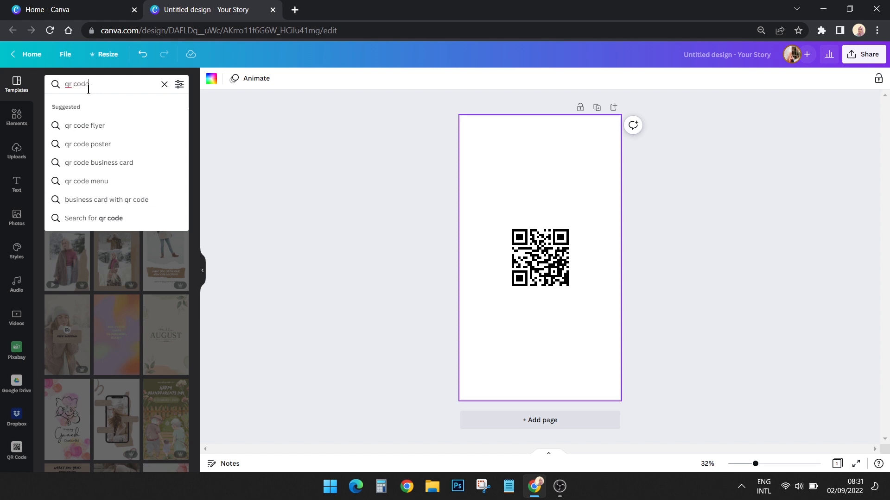
{"action": "key", "text": "Return"}
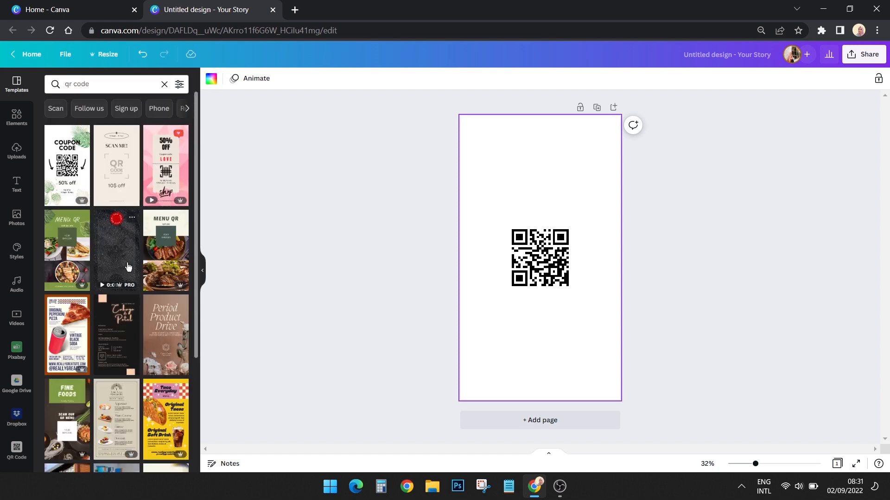
{"action": "left_click", "coordinate": [539, 422]}
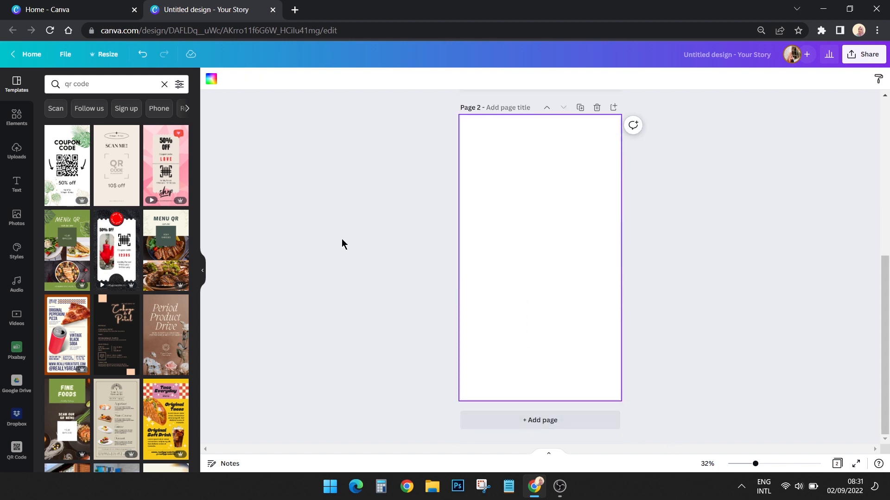
{"action": "left_click", "coordinate": [59, 164]}
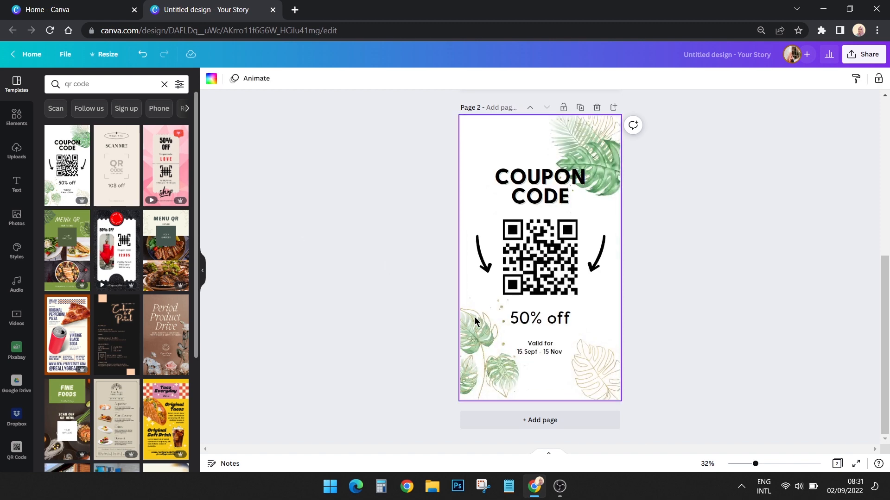
Step: Copy the COUPON CODE heading from page 2 onto page 1
{"action": "left_click", "coordinate": [563, 194]}
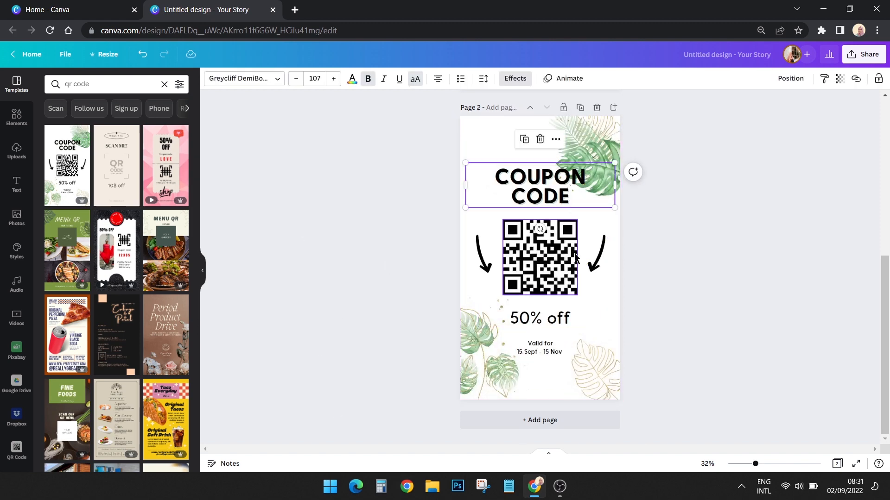
{"action": "scroll", "coordinate": [572, 259], "scroll_direction": "up", "scroll_amount": 5}
{"action": "left_click", "coordinate": [548, 188]}
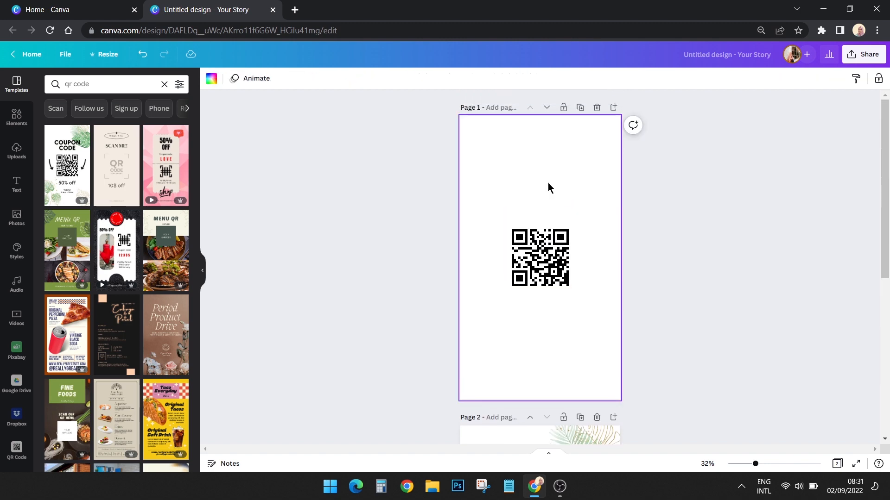
{"action": "key", "text": "ctrl+v"}
{"action": "left_click", "coordinate": [595, 325]}
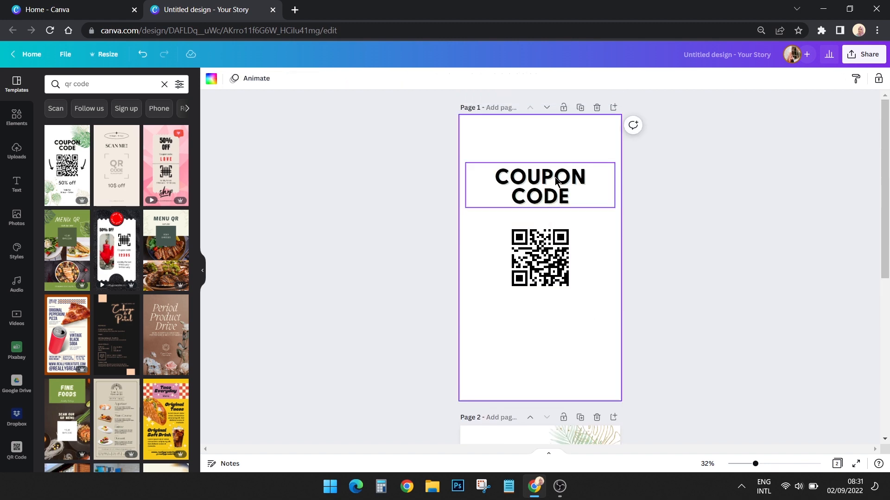
Step: Shrink the copied COUPON CODE heading to font size 77.4 and centre it just above the QR code
{"action": "left_click", "coordinate": [591, 178]}
{"action": "left_click_drag", "start_coordinate": [616, 162], "coordinate": [570, 155]}
{"action": "mouse_move", "coordinate": [551, 199]}
{"action": "left_mouse_down"}
{"action": "mouse_move", "coordinate": [573, 203]}
{"action": "mouse_move", "coordinate": [559, 205]}
{"action": "left_mouse_up"}
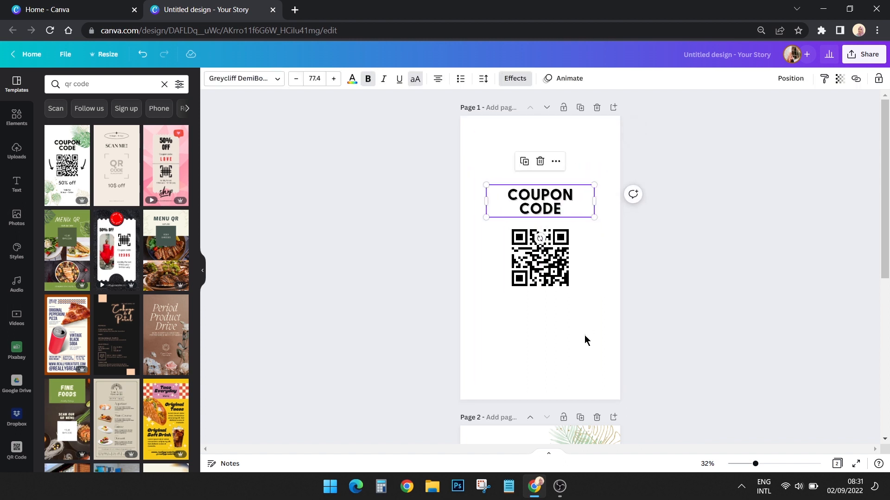
{"action": "left_click", "coordinate": [584, 340]}
Step: Copy the "50% off" text from page 2 onto page 1 below the QR code
{"action": "scroll", "coordinate": [523, 378], "scroll_direction": "down", "scroll_amount": 5}
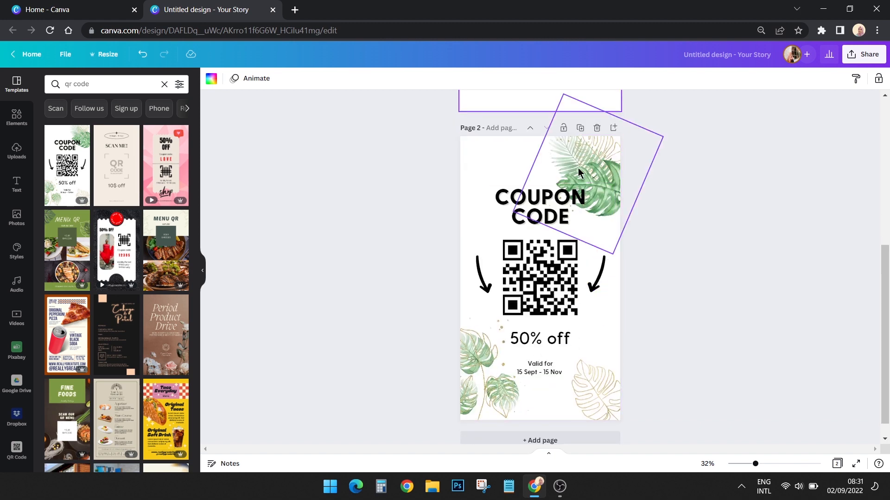
{"action": "left_click", "coordinate": [539, 341]}
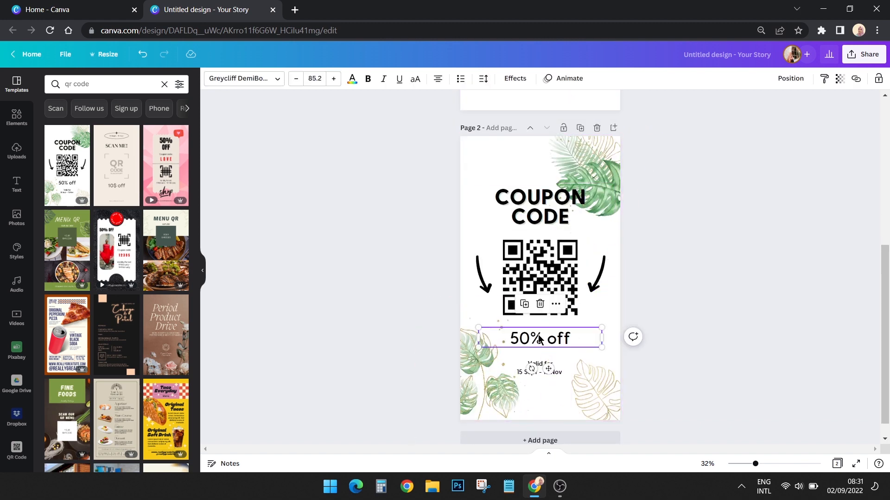
{"action": "scroll", "coordinate": [539, 340], "scroll_direction": "up", "scroll_amount": 5}
{"action": "left_click", "coordinate": [555, 375]}
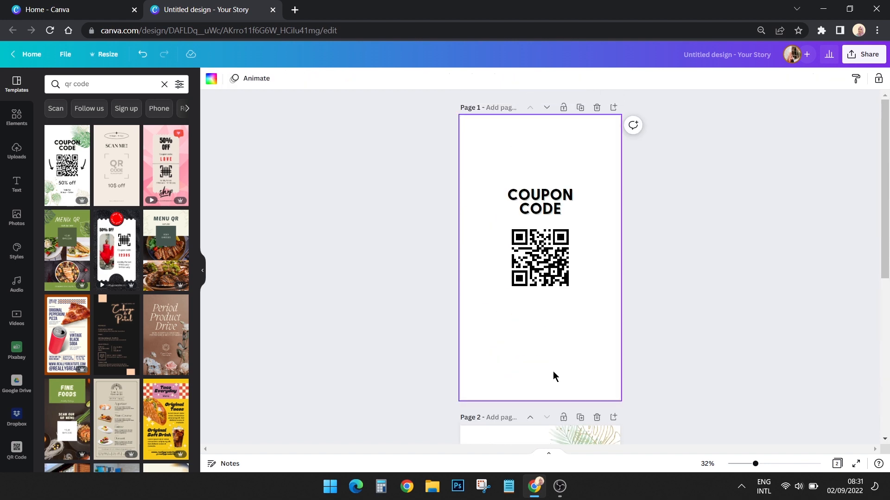
{"action": "key", "text": "ctrl+v"}
{"action": "left_click", "coordinate": [559, 345]}
{"action": "left_click", "coordinate": [558, 323]}
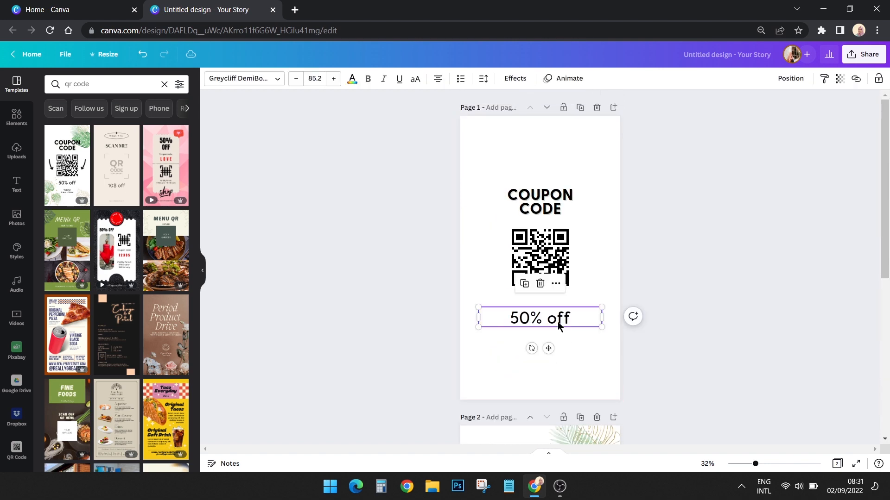
Step: Enlarge the QR code on page 1 and centre it between the heading and the "50% off" text
{"action": "left_click", "coordinate": [561, 277]}
{"action": "left_click_drag", "start_coordinate": [570, 288], "coordinate": [559, 277]}
{"action": "left_click", "coordinate": [561, 381]}
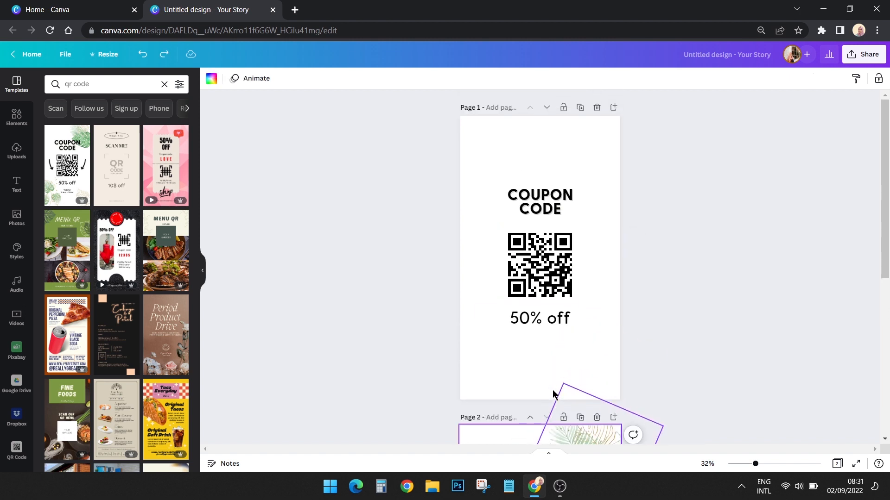
{"action": "key", "text": "ctrl+z"}
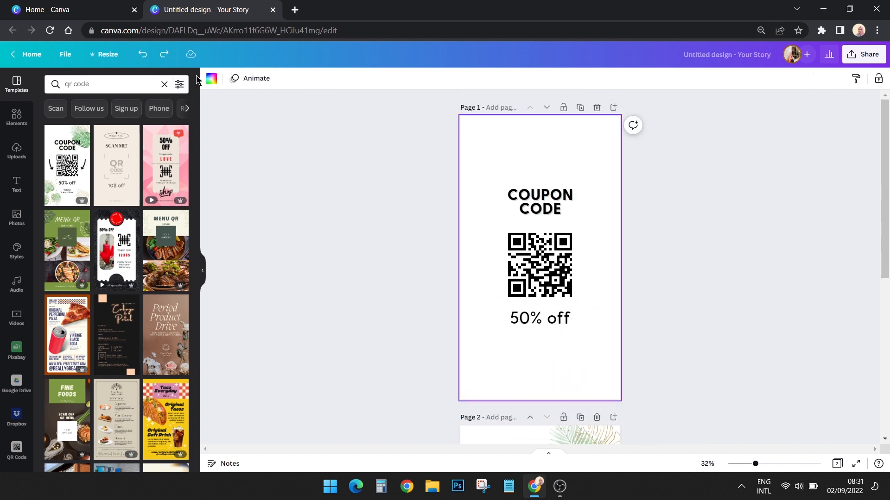
Step: Set the background of page 1 to the light green from the leaf photo colors
{"action": "left_click", "coordinate": [212, 79]}
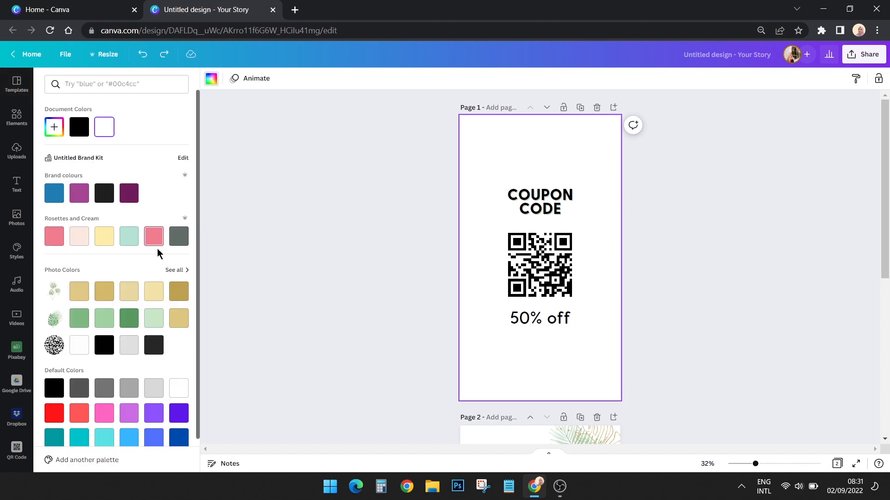
{"action": "left_click", "coordinate": [155, 319]}
{"action": "left_click", "coordinate": [356, 331]}
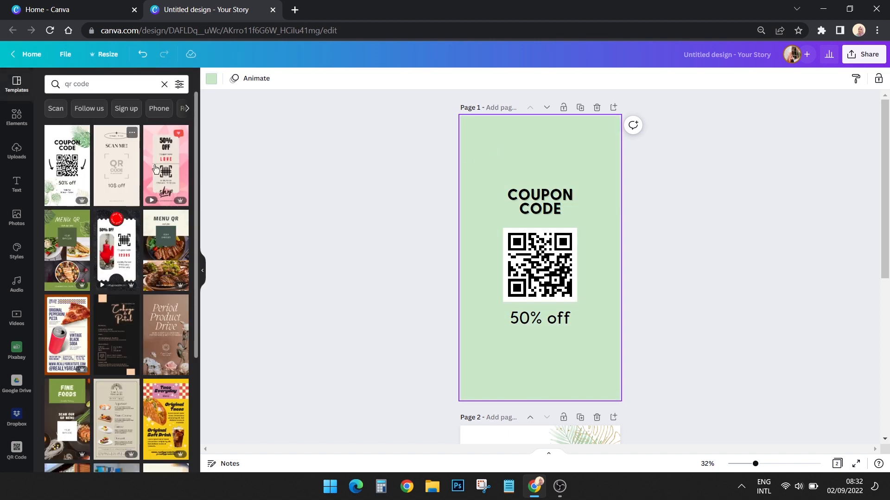
Step: Add a third page and apply the beige "SCAN ME!" 10$ off template to it
{"action": "scroll", "coordinate": [541, 418], "scroll_direction": "down", "scroll_amount": 5}
{"action": "left_click", "coordinate": [541, 418]}
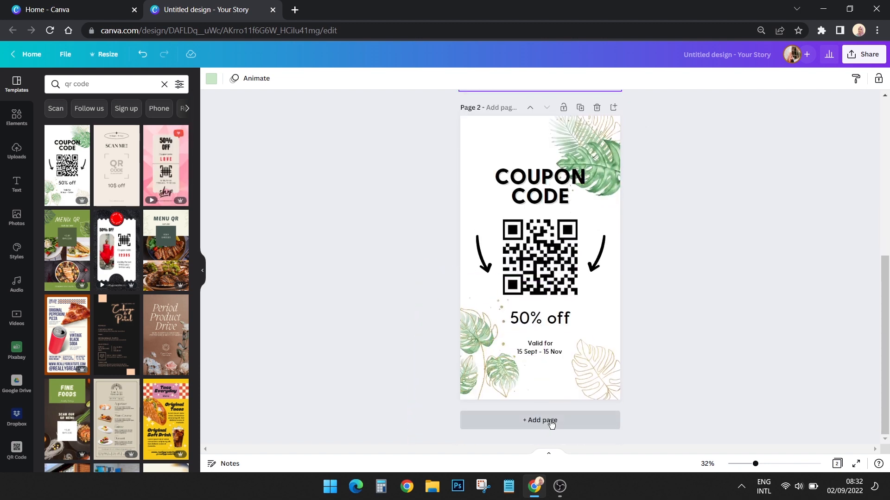
{"action": "left_click", "coordinate": [107, 158]}
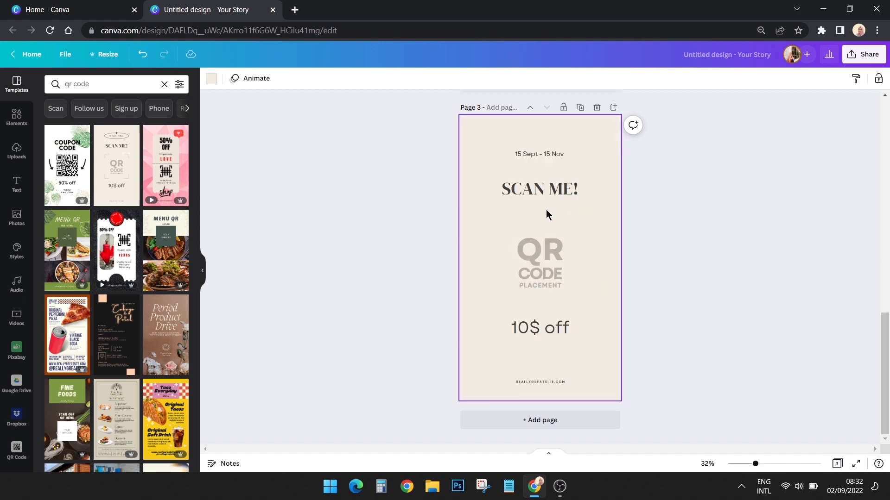
Step: Copy the square frame around the QR code placeholder on page 3 onto page 1 around the QR code
{"action": "left_click", "coordinate": [500, 238]}
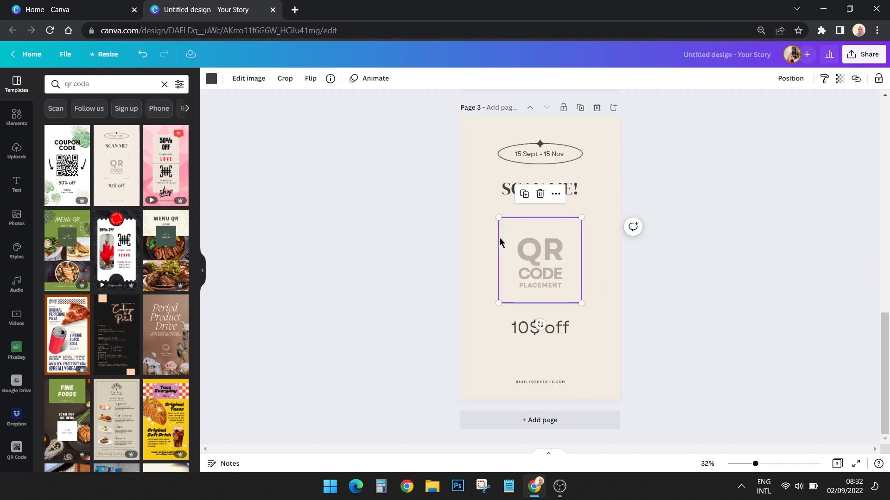
{"action": "scroll", "coordinate": [499, 237], "scroll_direction": "up", "scroll_amount": 10}
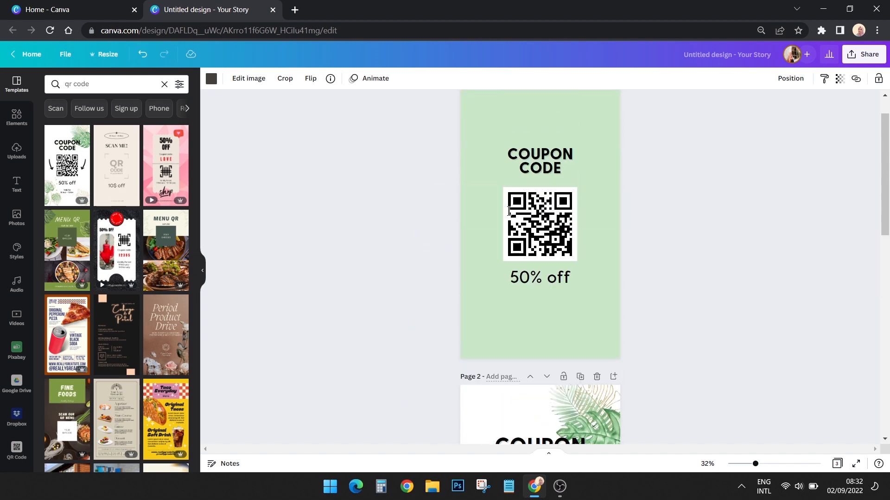
{"action": "left_click", "coordinate": [499, 342]}
{"action": "left_click", "coordinate": [522, 248]}
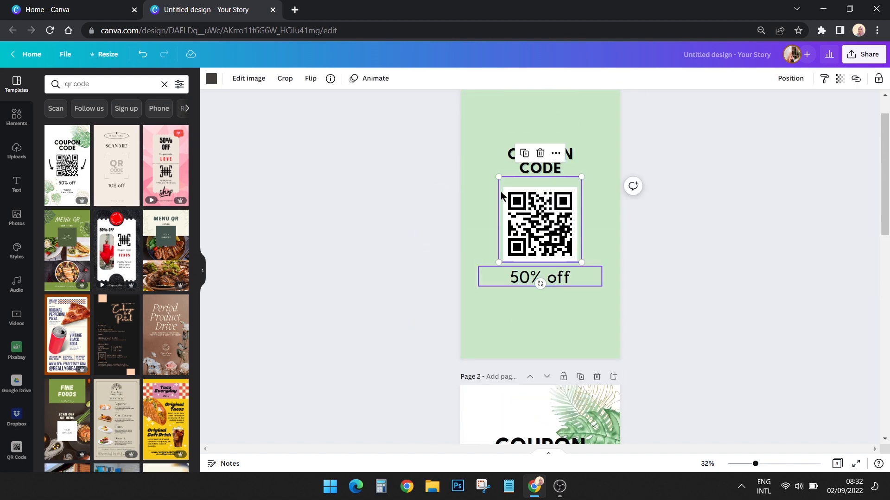
{"action": "left_click", "coordinate": [528, 354]}
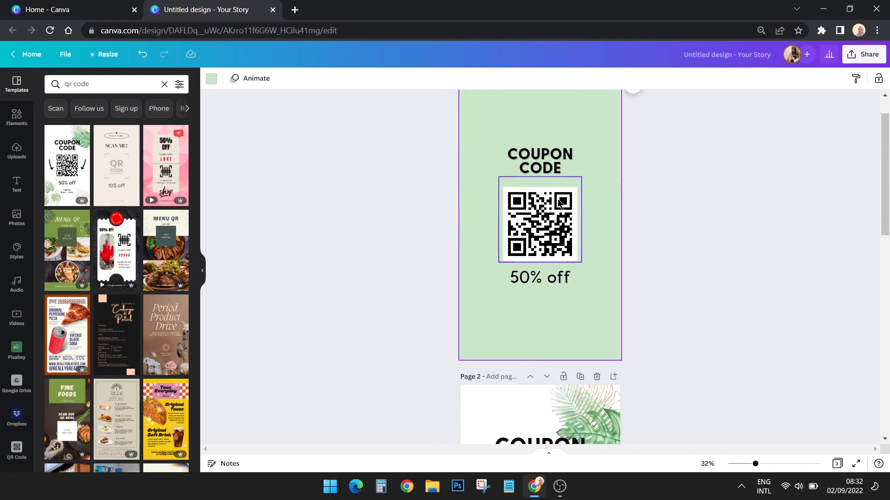
Step: Nudge the square frame on page 1 down until it is vertically centred around the QR code
{"action": "left_click", "coordinate": [558, 179]}
{"action": "key", "text": "Down"}
{"action": "key", "text": "Down"}
{"action": "key", "text": "Down"}
{"action": "key", "text": "Down"}
{"action": "key", "text": "Down"}
{"action": "key", "text": "Down"}
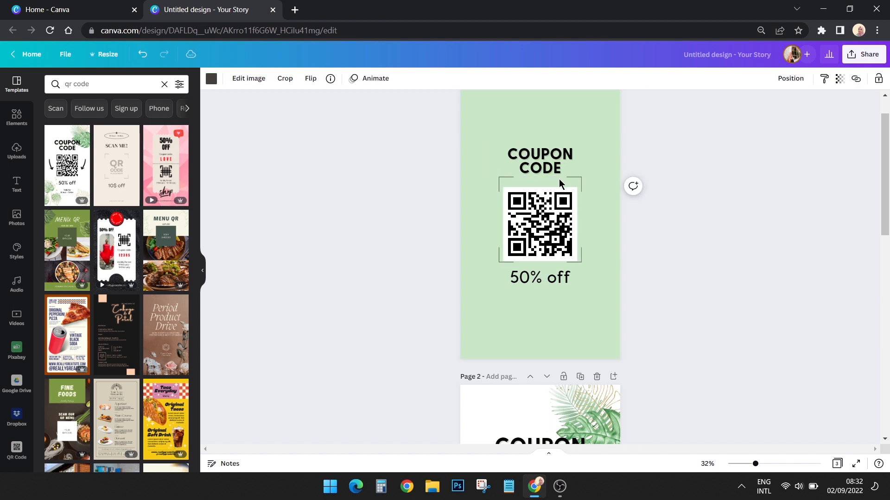
{"action": "key", "text": "Down"}
{"action": "key", "text": "Down"}
{"action": "key", "text": "Down"}
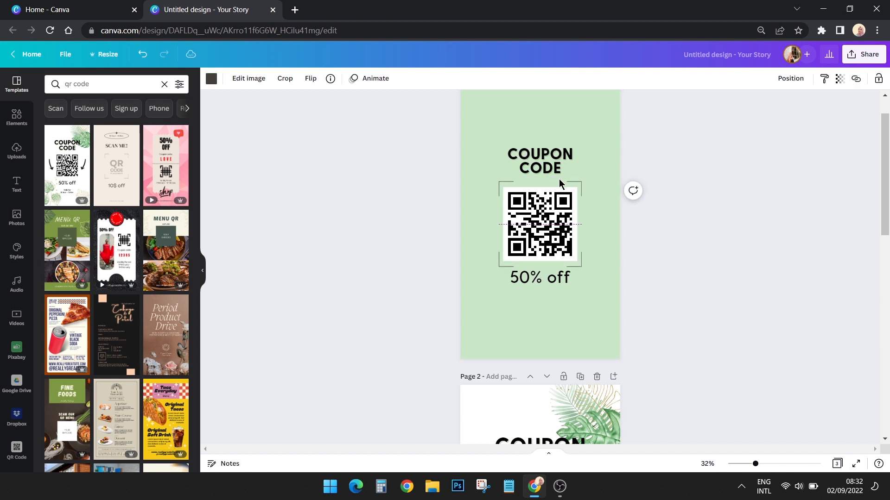
{"action": "key", "text": "Down"}
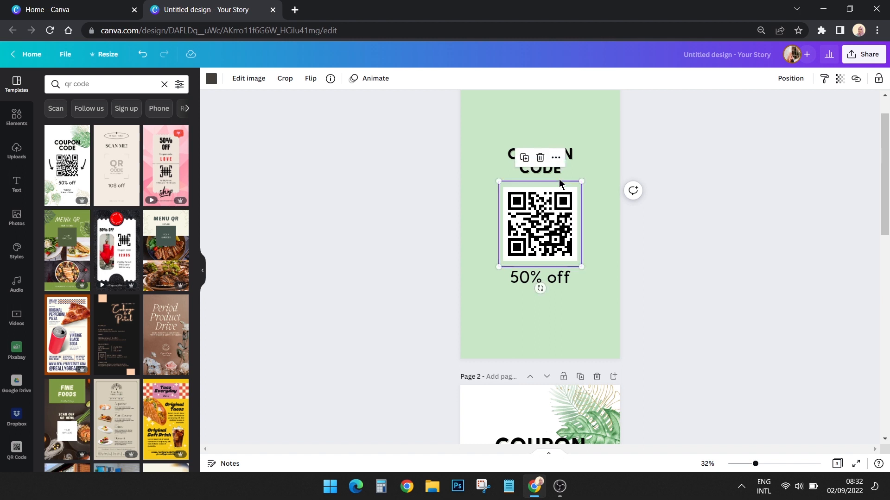
{"action": "left_click", "coordinate": [607, 224]}
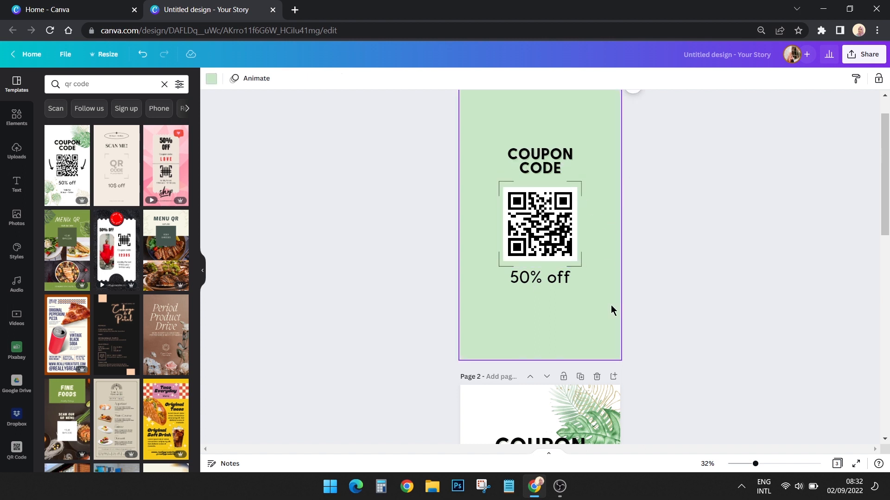
Step: Move the "50% off" text slightly down and the "COUPON CODE" heading slightly up to give the framed QR code more space
{"action": "left_click", "coordinate": [559, 281]}
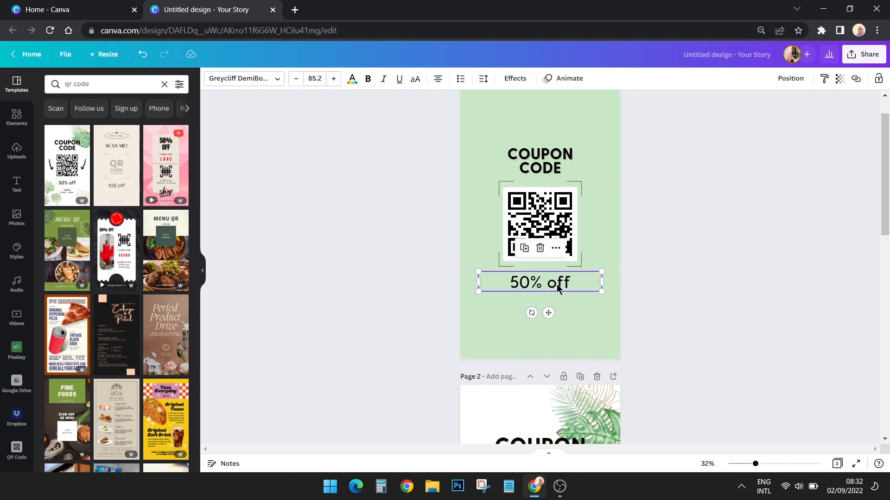
{"action": "left_click", "coordinate": [595, 353]}
{"action": "scroll", "coordinate": [595, 353], "scroll_direction": "up", "scroll_amount": 1}
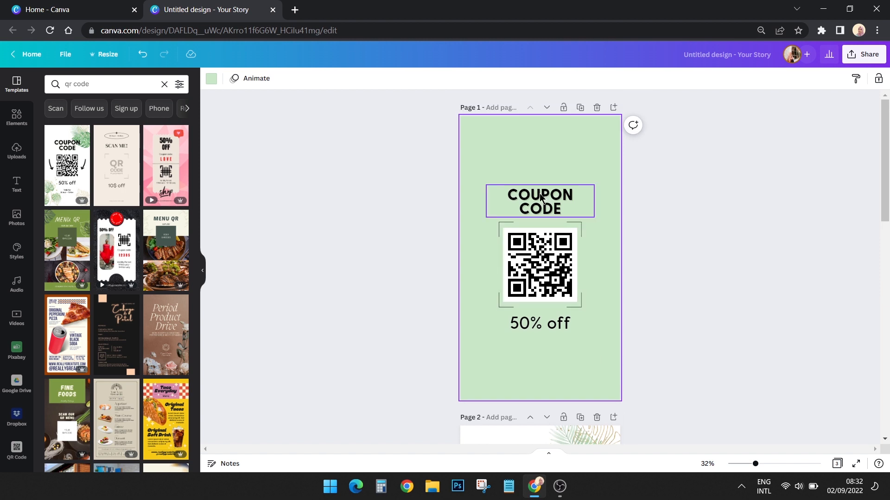
{"action": "left_click_drag", "start_coordinate": [540, 194], "coordinate": [541, 189]}
{"action": "left_click", "coordinate": [572, 155]}
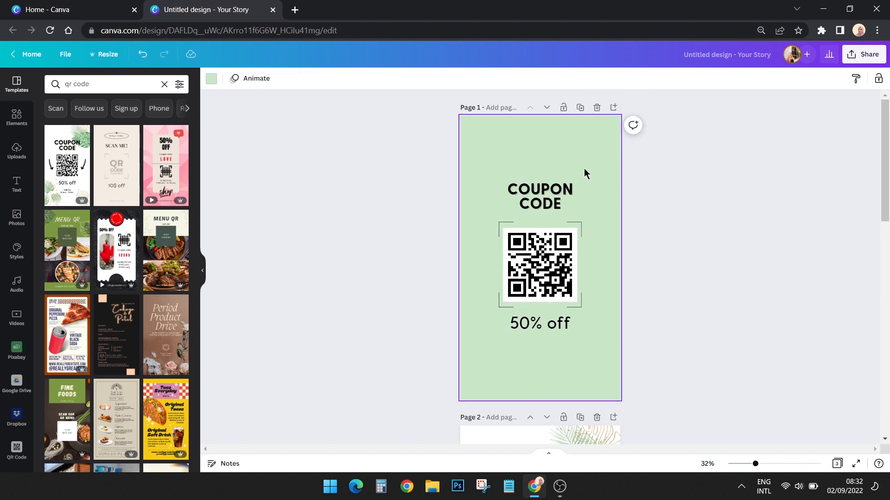